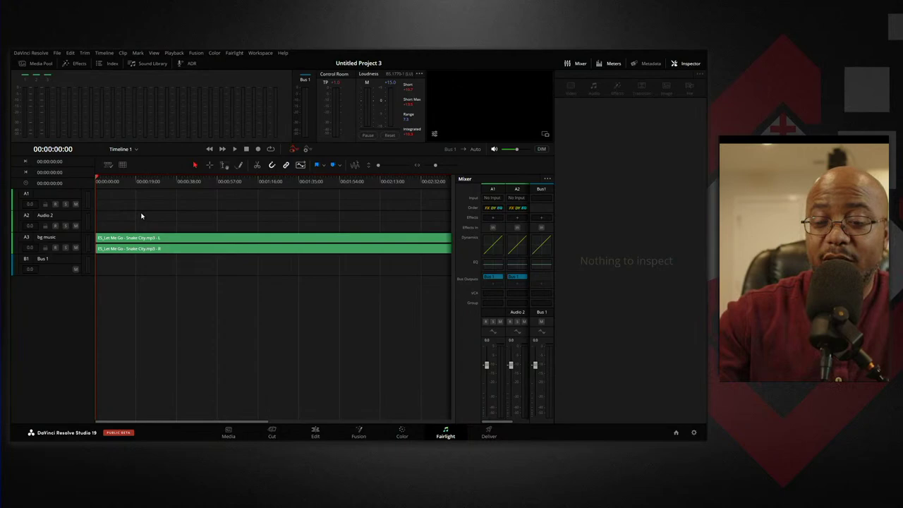
Play the bg music from the start with the monitoring volume lowered to about -18 dB
key("XF86AudioLowerVolume")
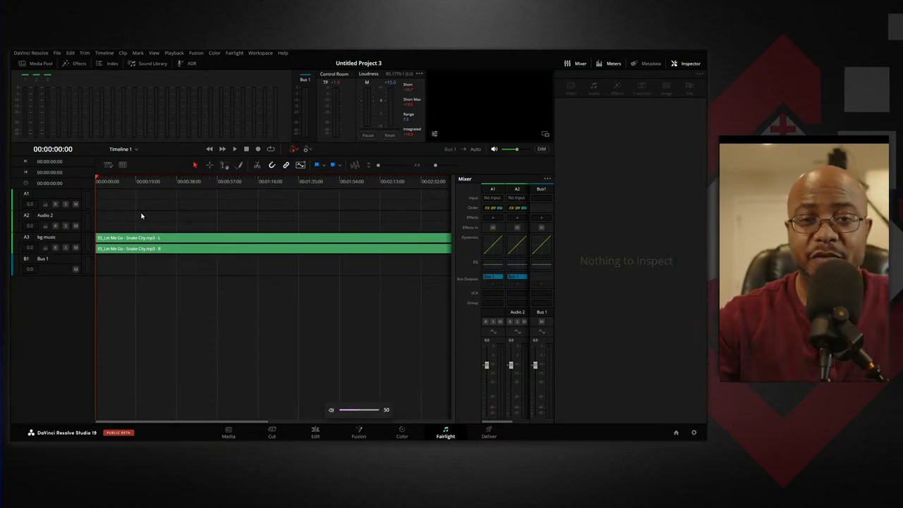
key("space")
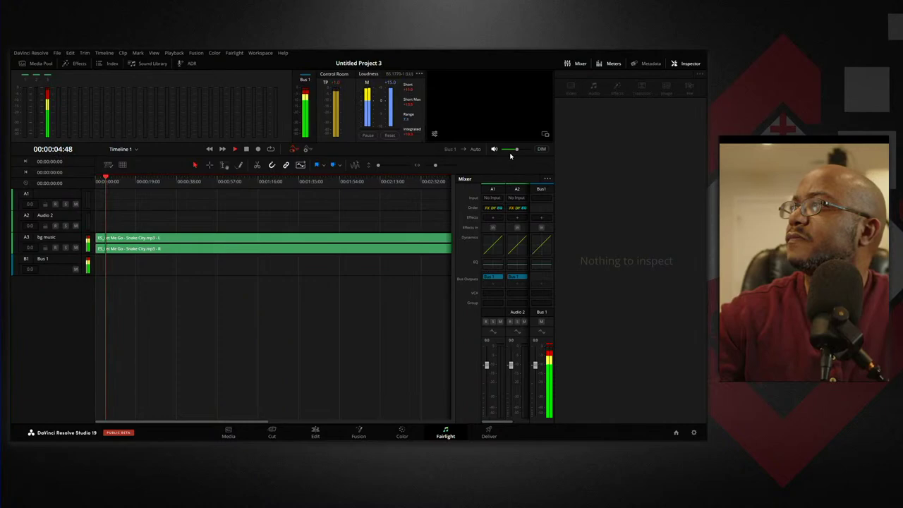
left_click_drag(516, 149, 514, 149)
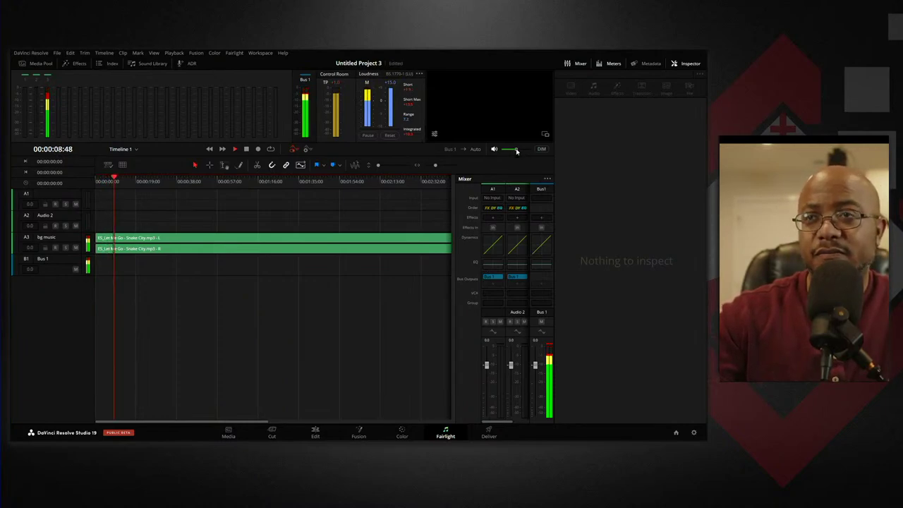
left_click(516, 149)
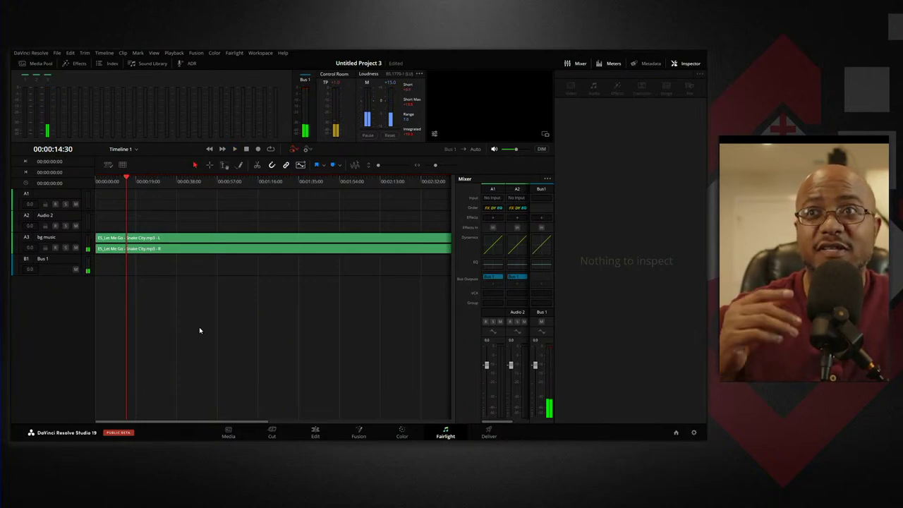
Make the A3 bg music track taller to show waveforms and show its track settings in the Inspector
left_click(66, 241)
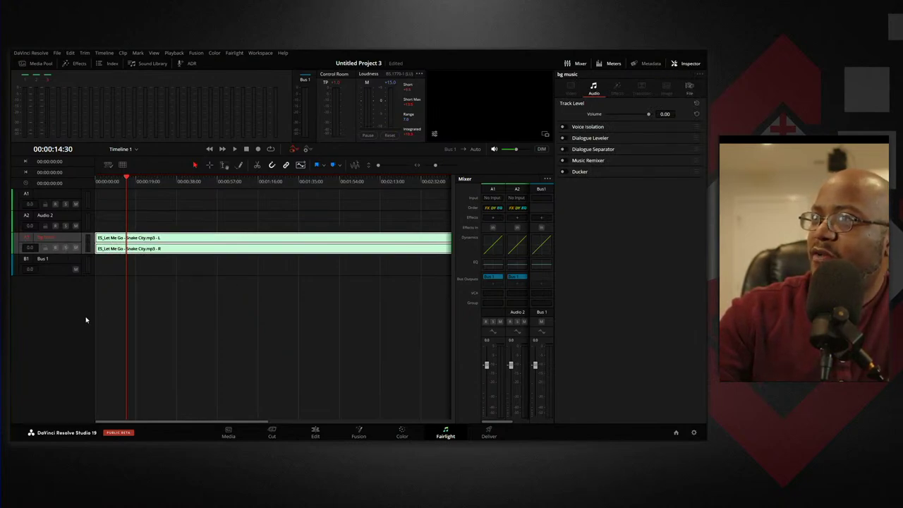
left_click(67, 314)
left_click(66, 236)
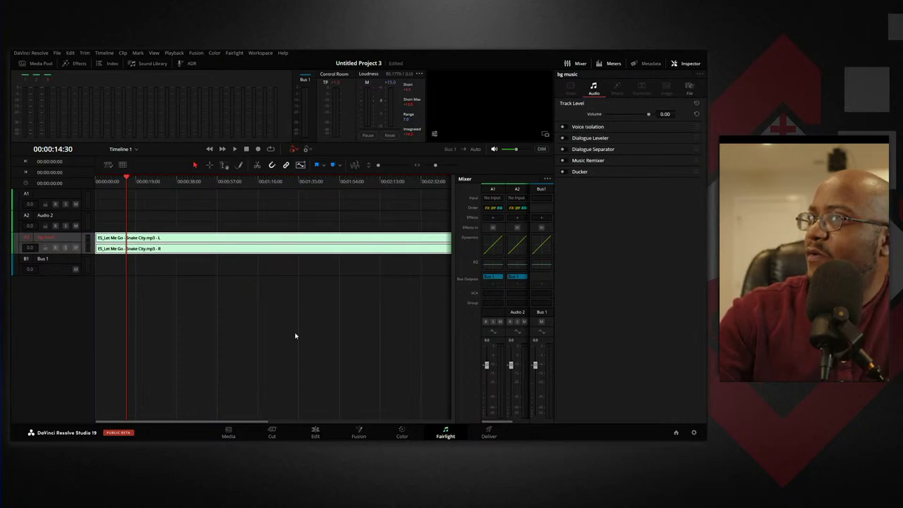
left_click(240, 247)
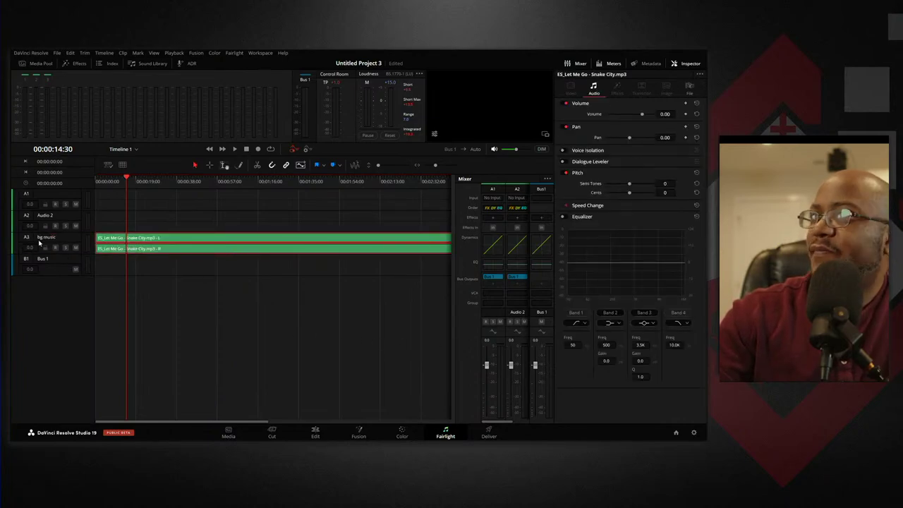
left_click_drag(78, 254, 77, 275)
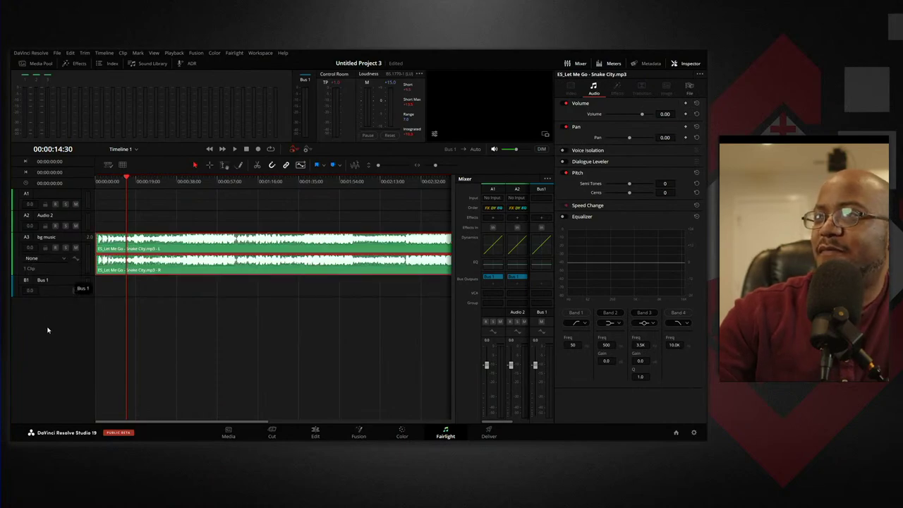
left_click(54, 273)
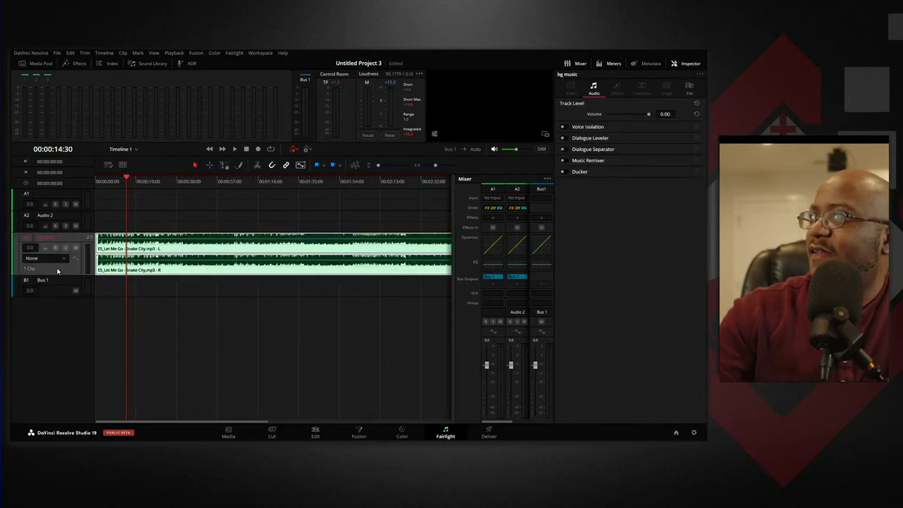
Expand Music Remixer in the Inspector for the bg music track and resume playback
left_click(567, 161)
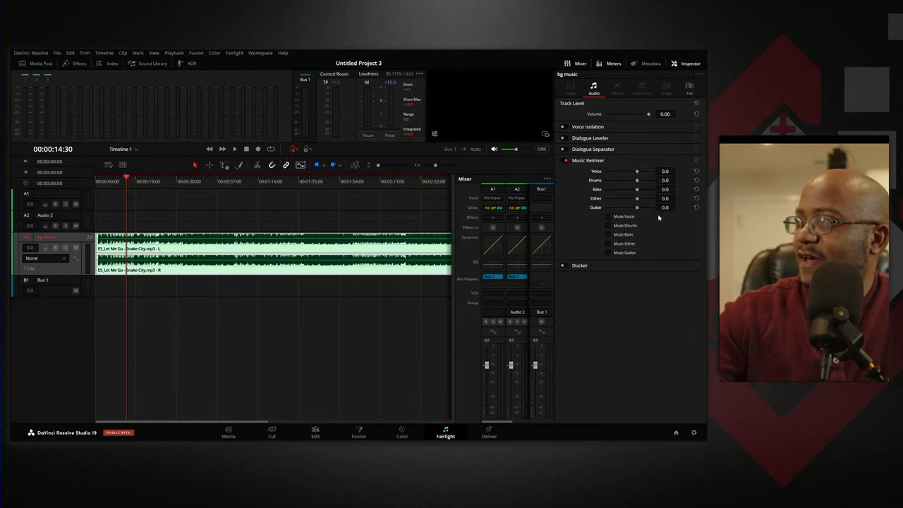
left_click(172, 206)
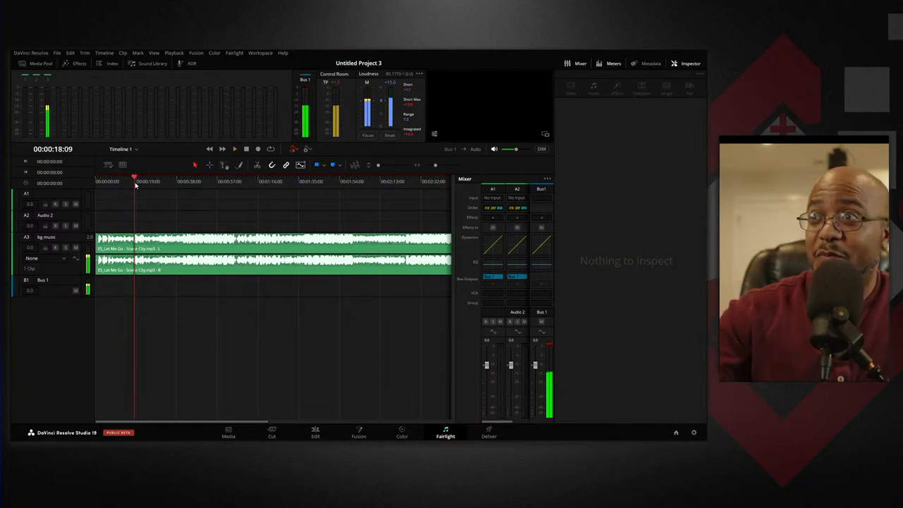
left_click(152, 272)
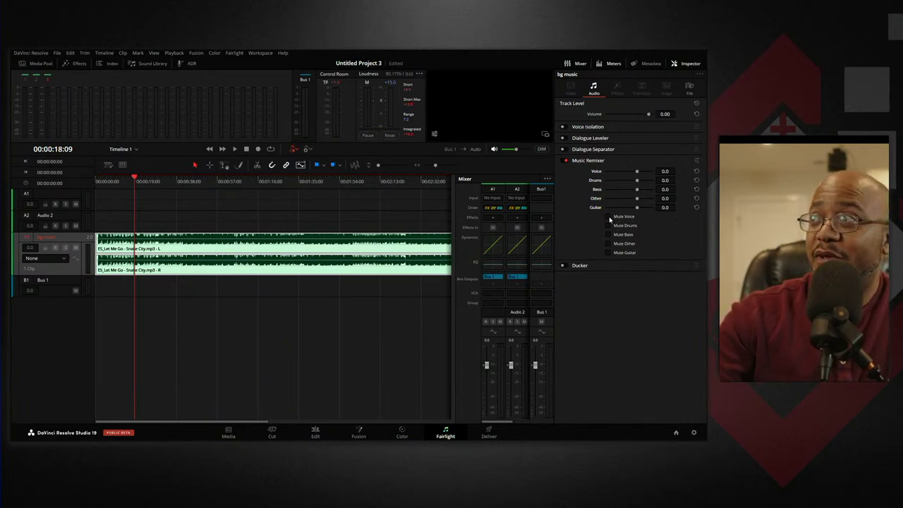
key("space")
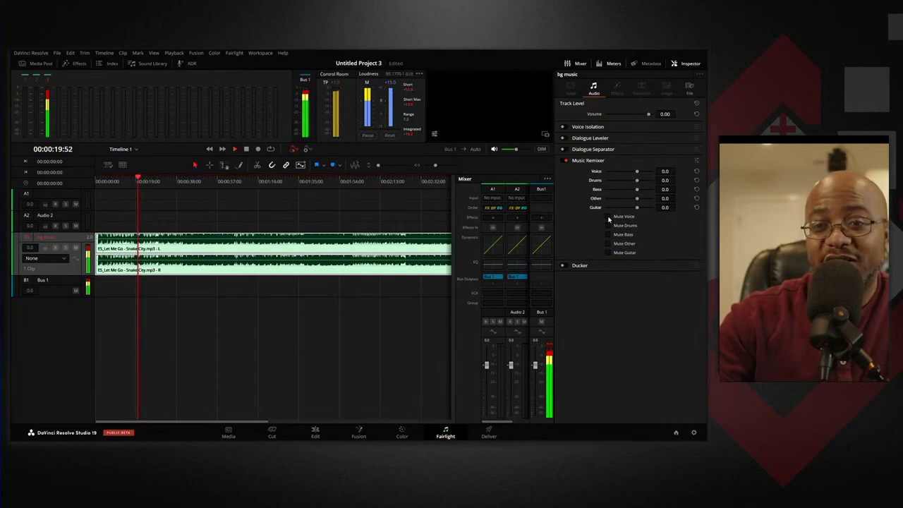
Toggle Mute Voice on and off during playback to compare, ending with vocals muted
left_click(608, 218)
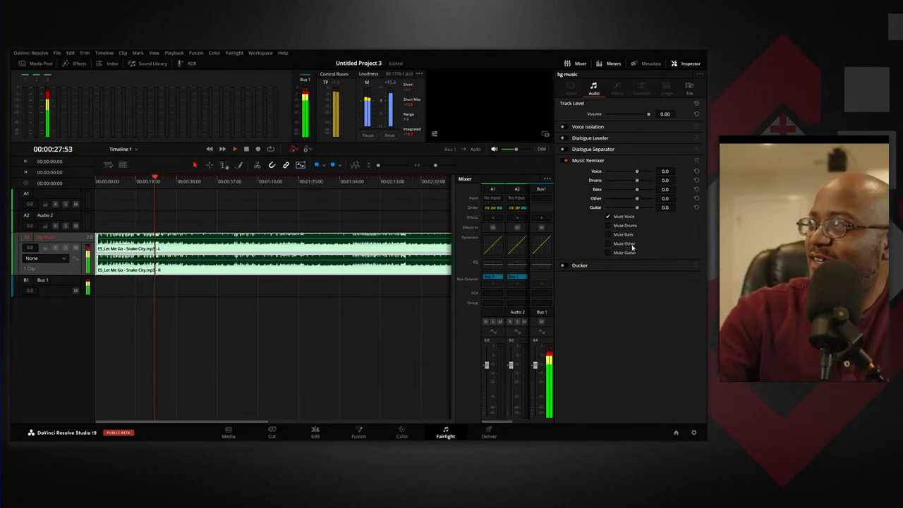
left_click(608, 216)
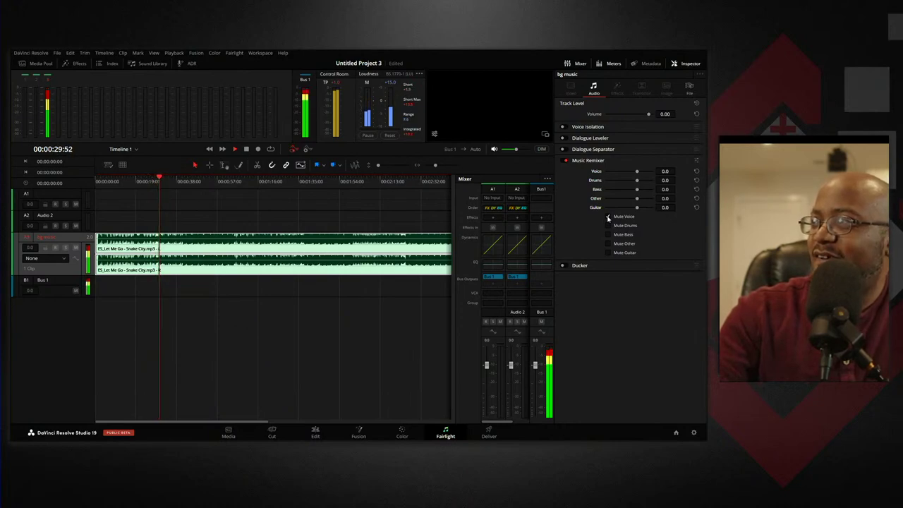
left_click(608, 216)
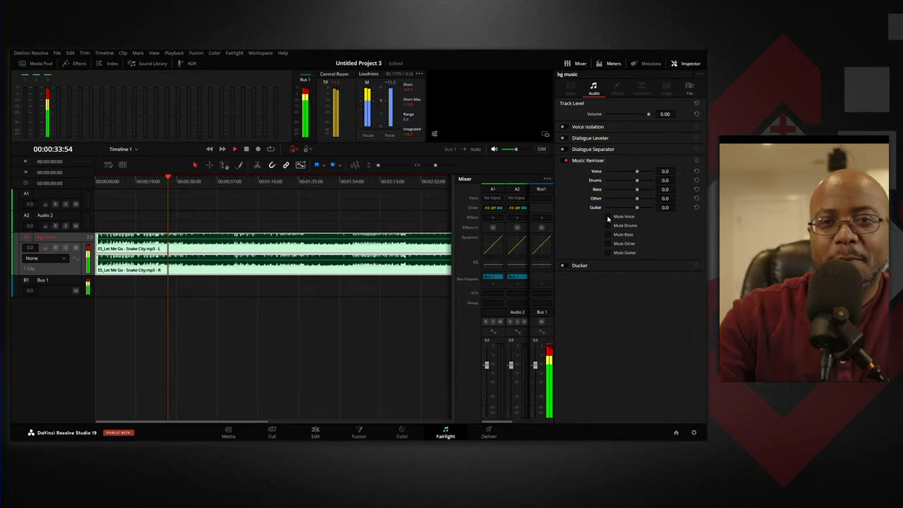
left_click(608, 216)
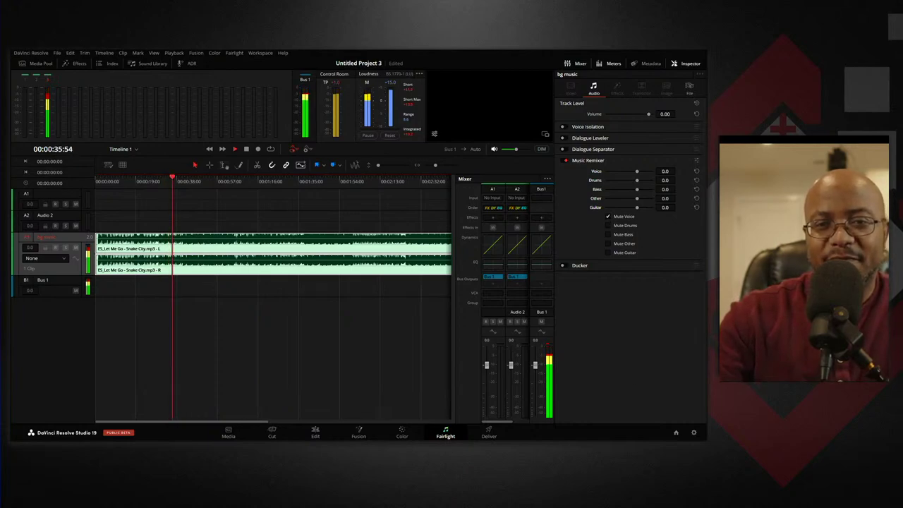
left_click(607, 217)
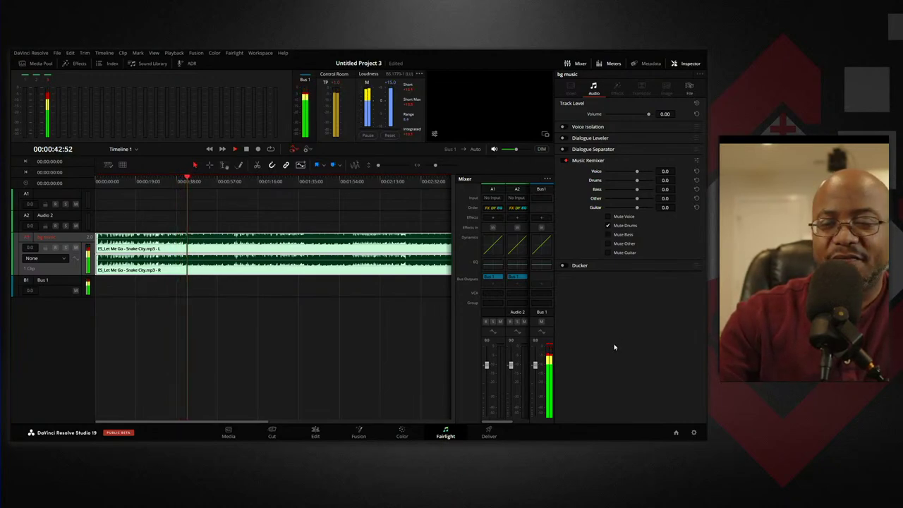
left_click(608, 217)
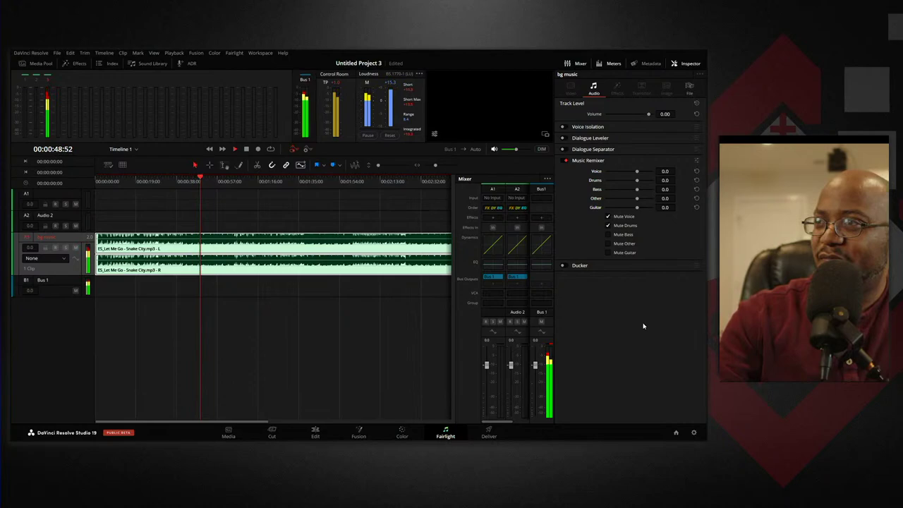
Mute the drums and guitar stems, compare bass muted and unmuted, and unmute the voice
left_click(608, 225)
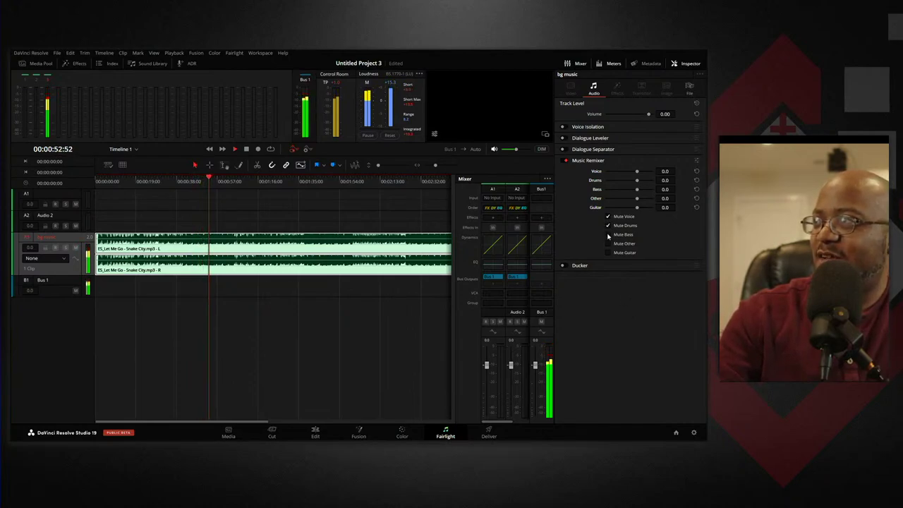
left_click(608, 235)
left_click(608, 235)
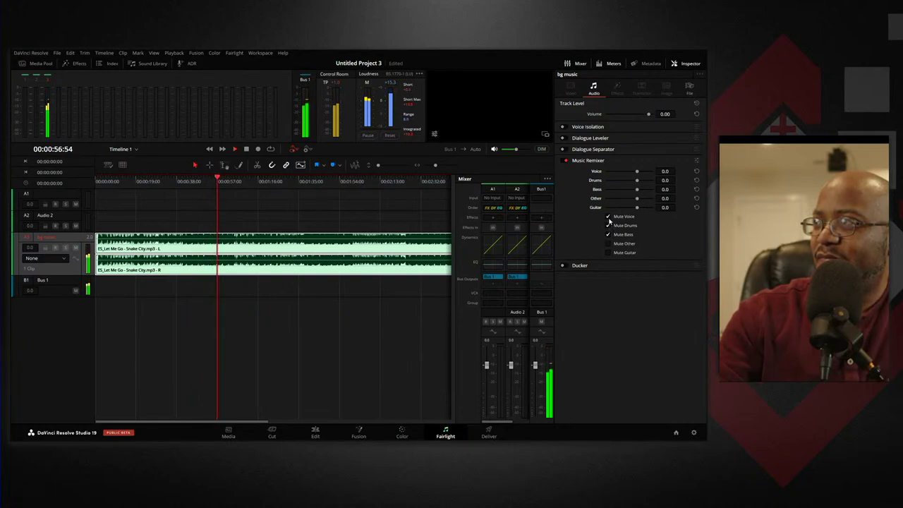
left_click(608, 216)
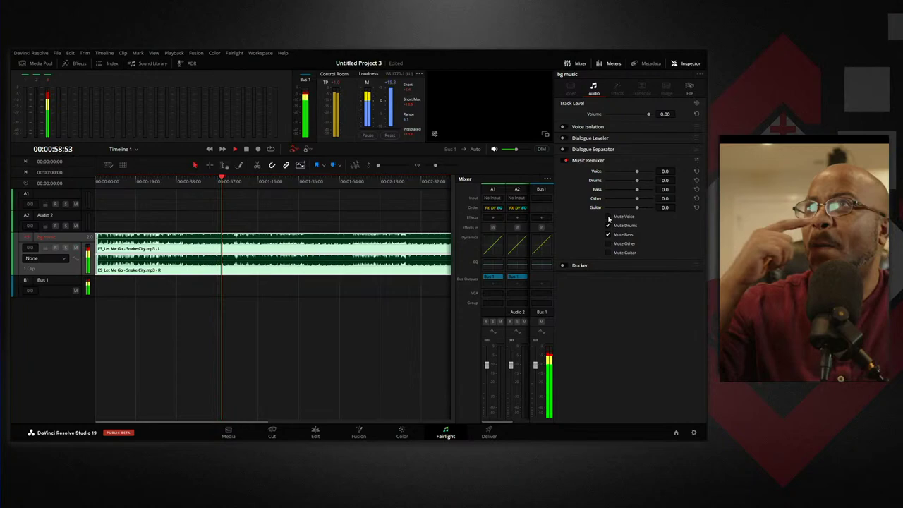
left_click(608, 253)
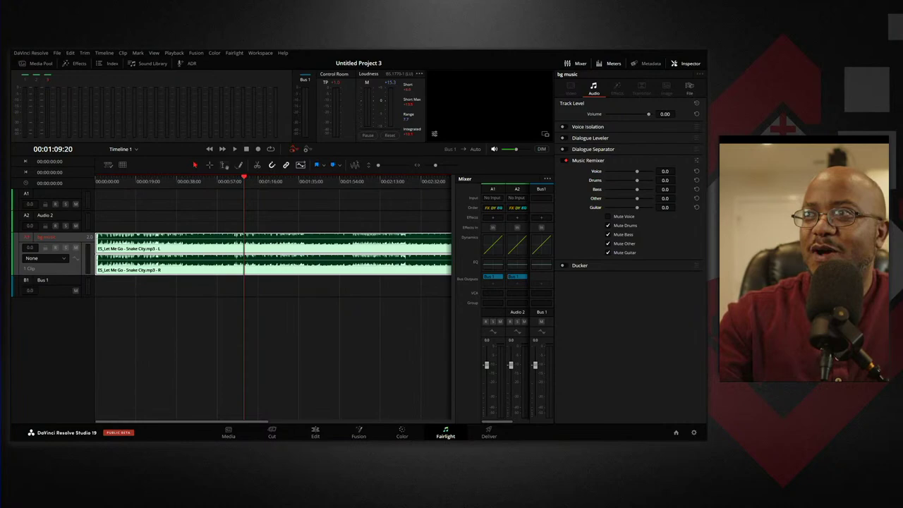
Reselect the A3 bg music track header to bring back its Music Remixer controls
left_click(207, 280)
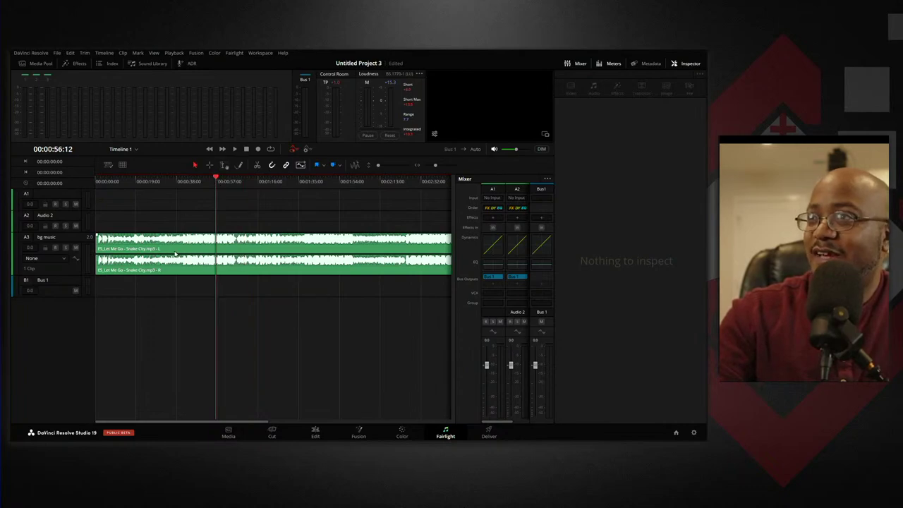
left_click(47, 270)
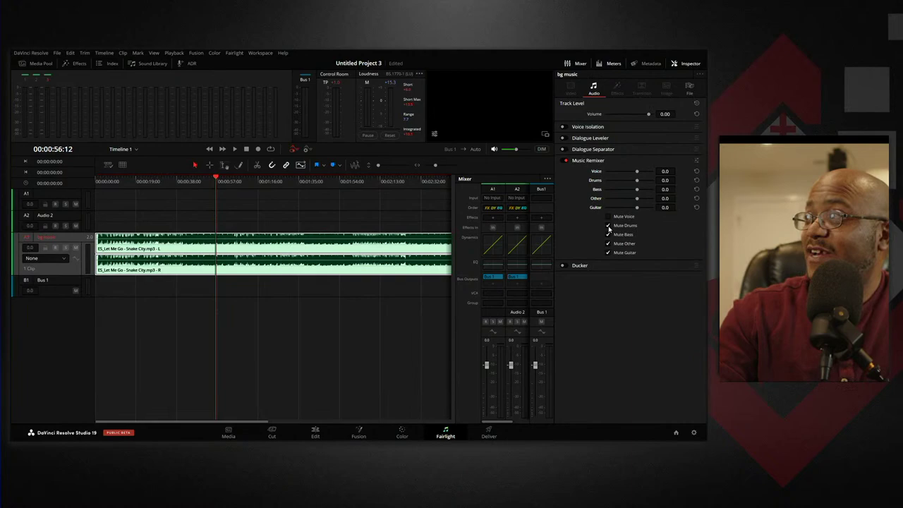